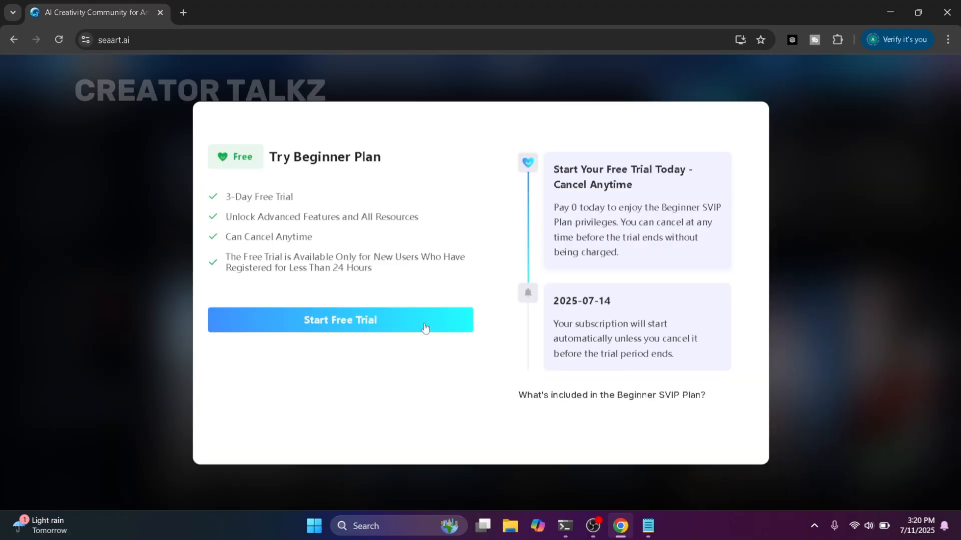
# Open the payment page of the Beginner Plan free trial and dismiss the offer.
pyautogui.click(426, 329)
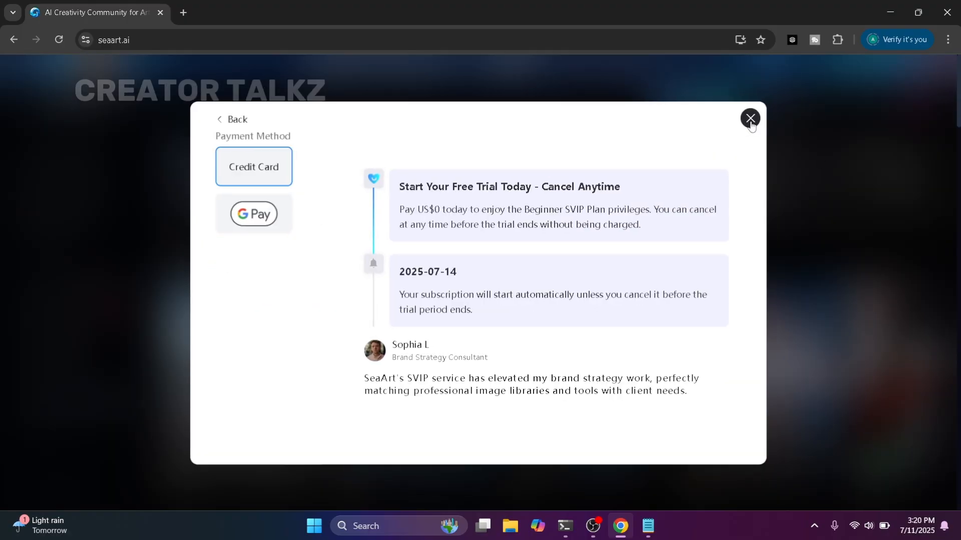
pyautogui.click(748, 118)
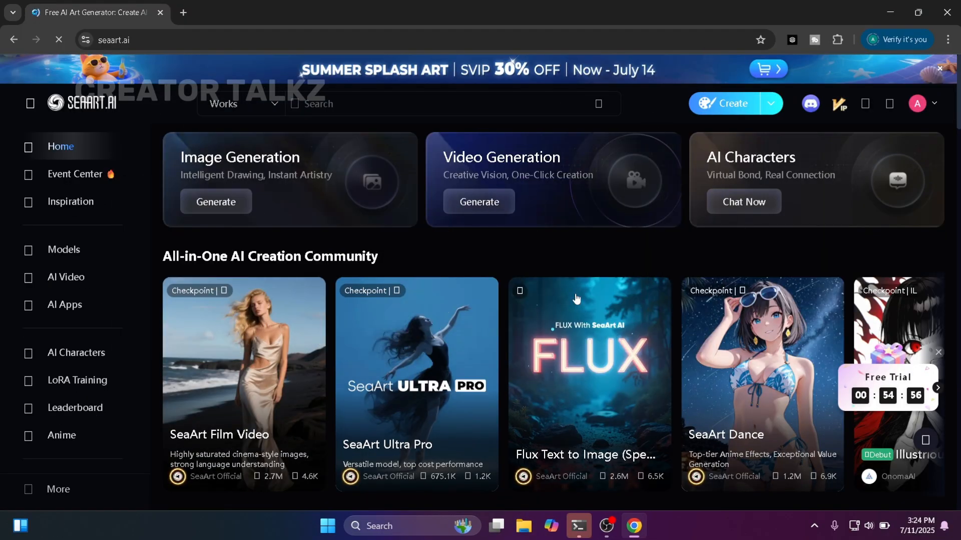
# Browse the SeaArt home page and open the image creation workspace.
pyautogui.scroll(-10, 470, 368)
pyautogui.scroll(-15, 469, 368)
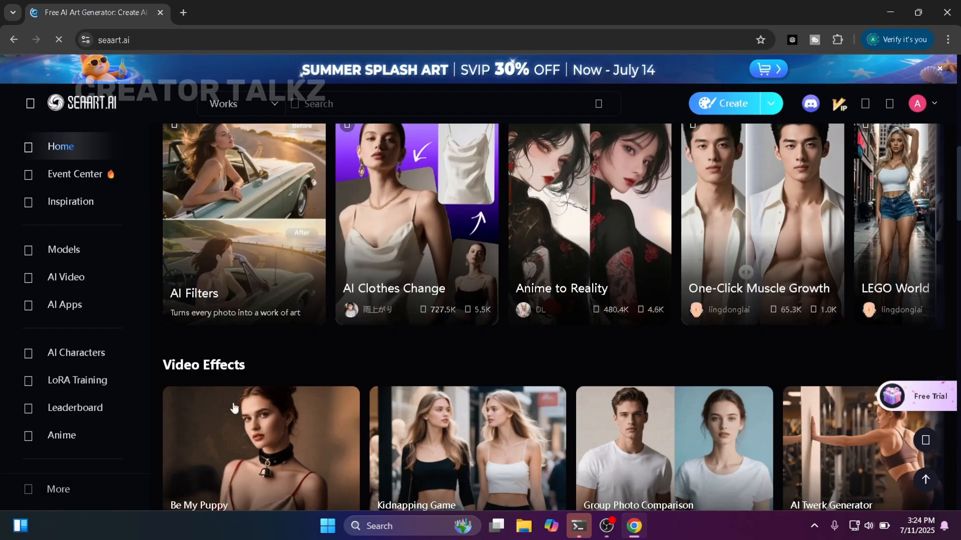
pyautogui.scroll(10, 360, 384)
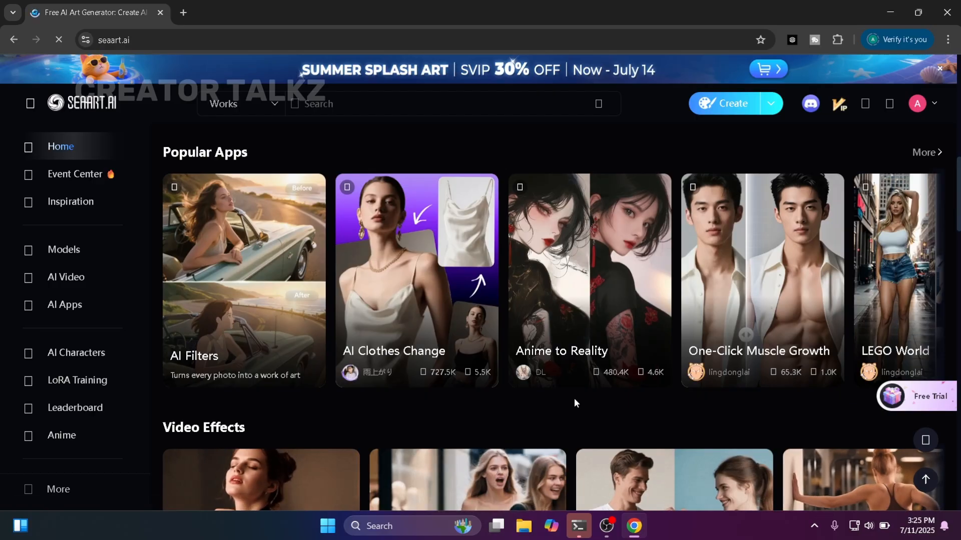
pyautogui.scroll(10, 574, 401)
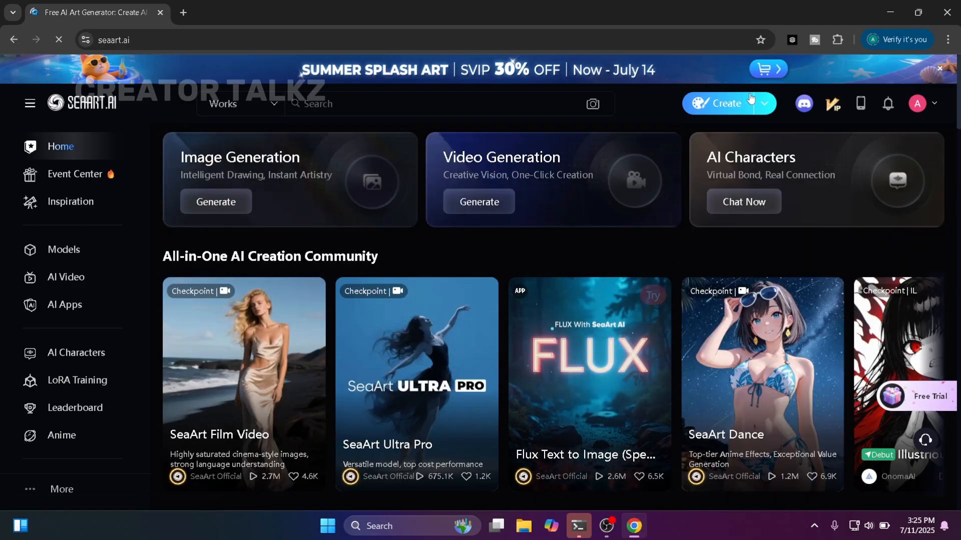
pyautogui.moveTo(729, 111)
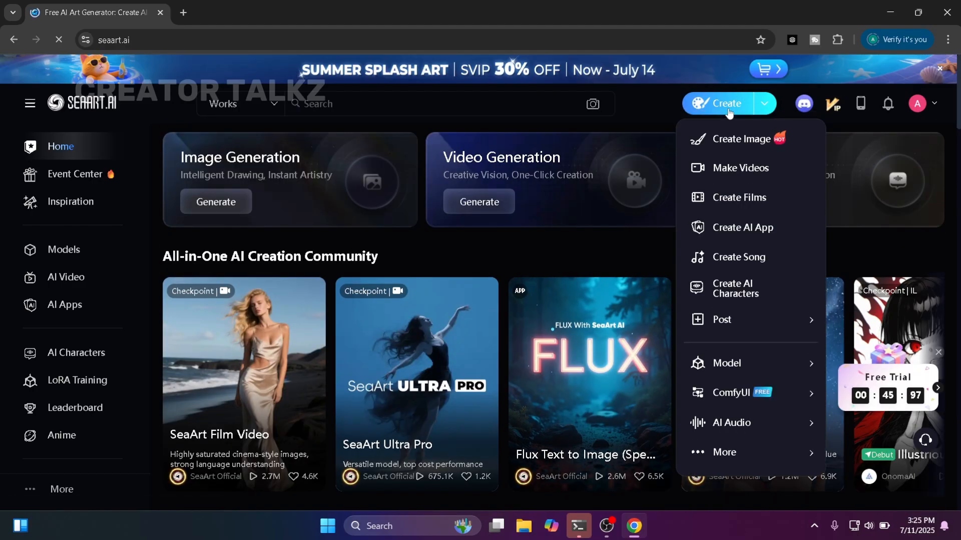
pyautogui.click(726, 149)
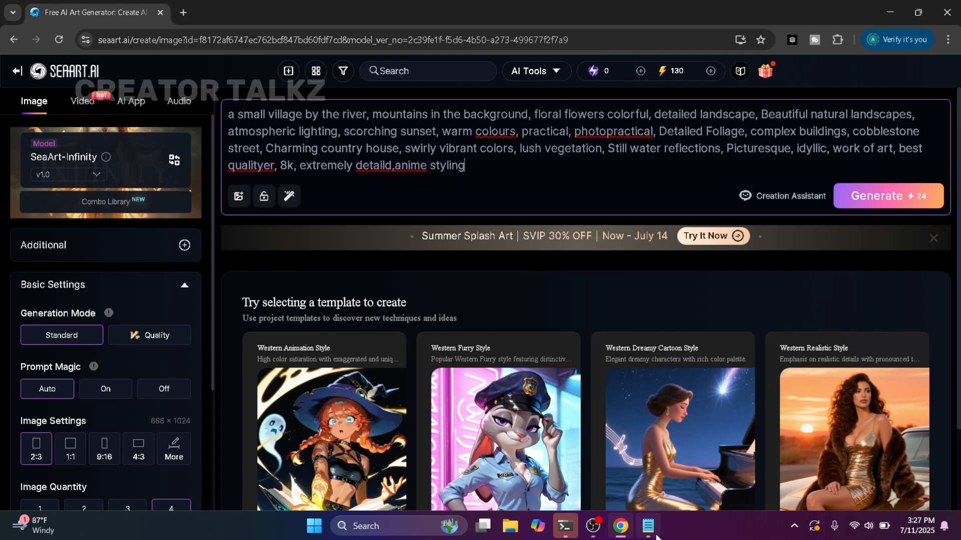
# Switch to Notepad and review the Indian and USA character prompts in New Text Document (2).txt.
pyautogui.click(653, 532)
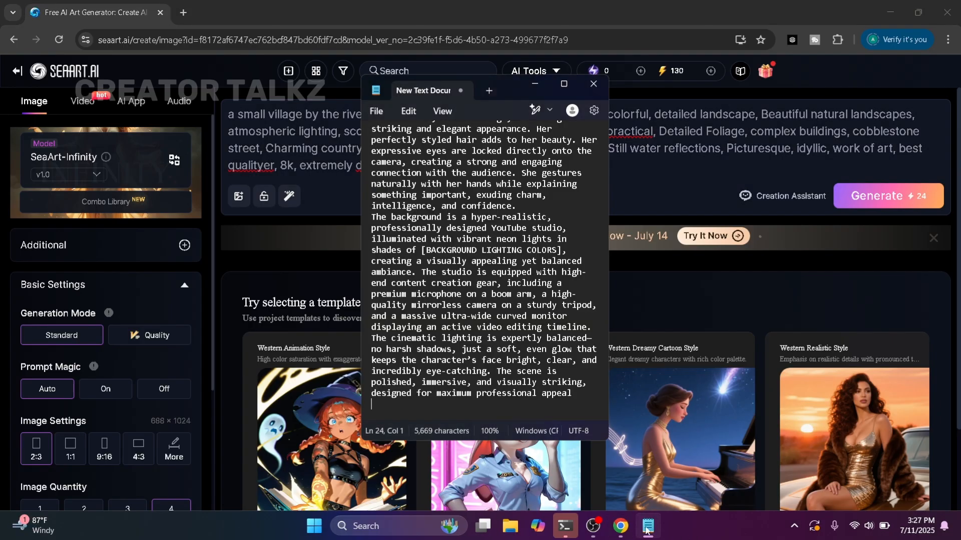
pyautogui.doubleClick(568, 89)
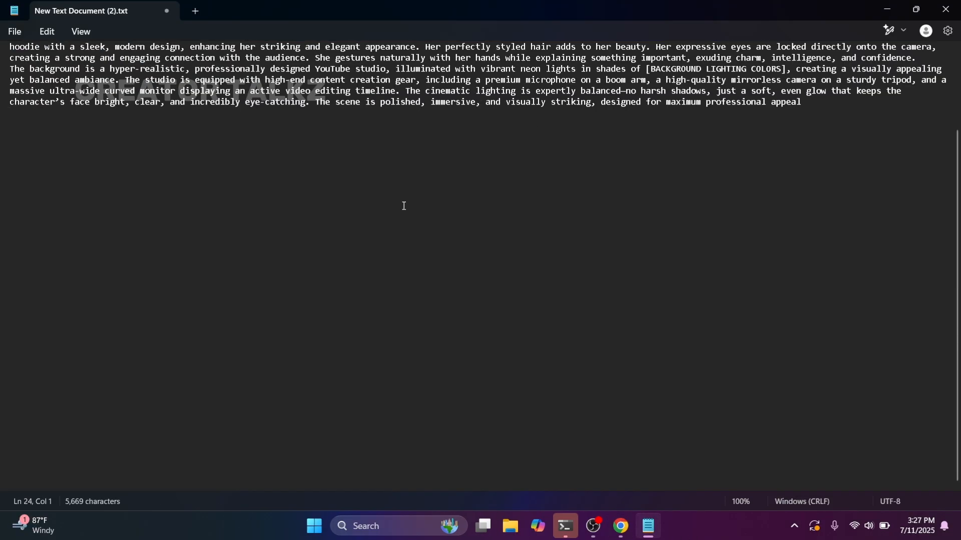
pyautogui.scroll(14, 404, 206)
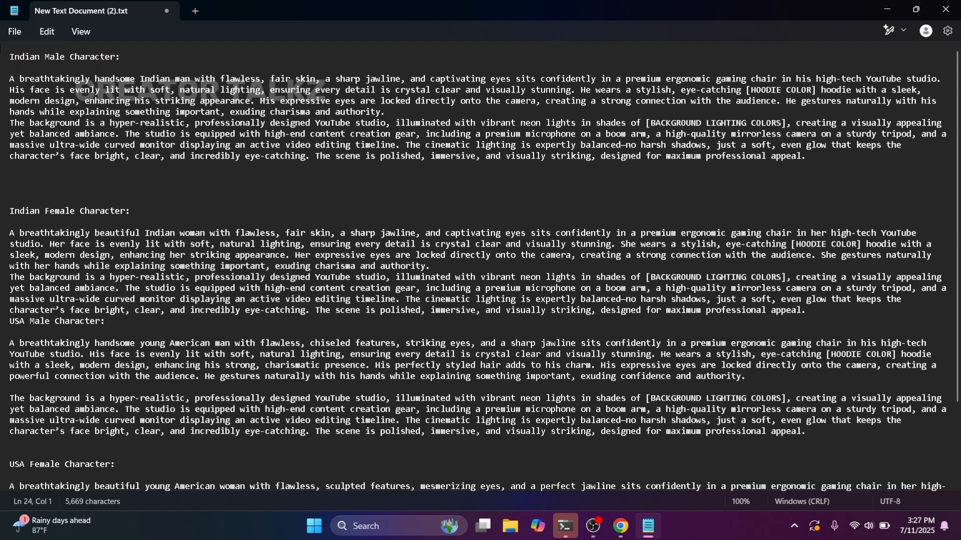
pyautogui.tripleClick(65, 58)
pyautogui.click(172, 59)
pyautogui.tripleClick(32, 212)
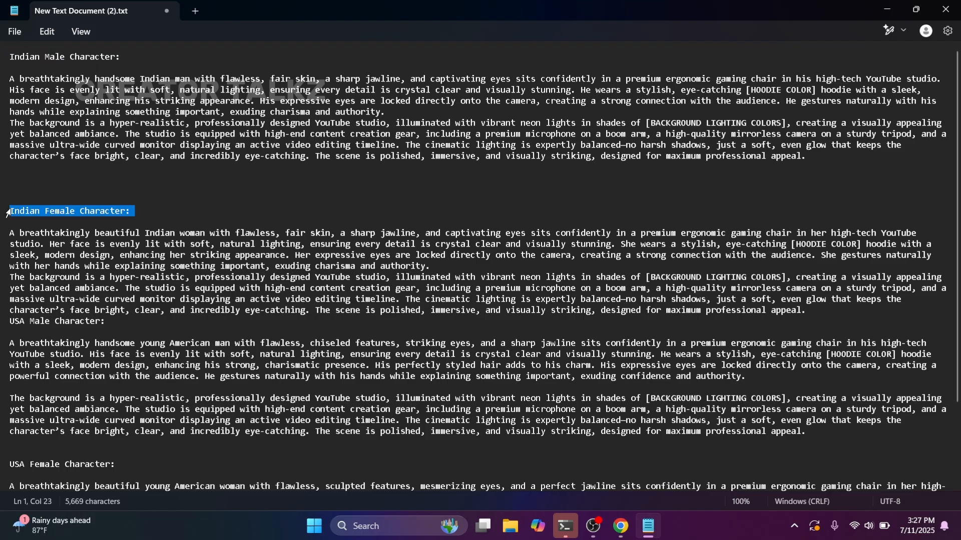
pyautogui.click(165, 211)
pyautogui.scroll(-2, 166, 213)
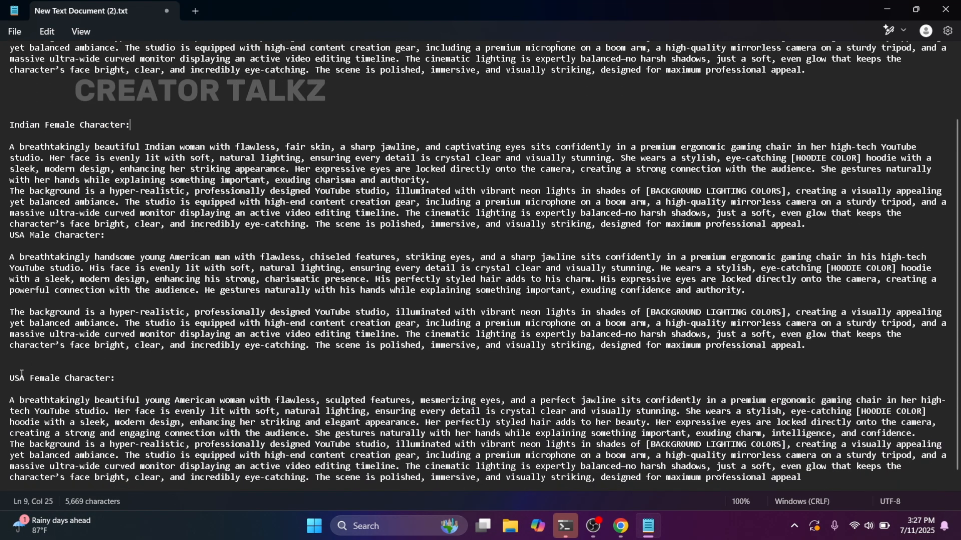
pyautogui.tripleClick(6, 384)
pyautogui.click(129, 378)
pyautogui.scroll(-1, 105, 409)
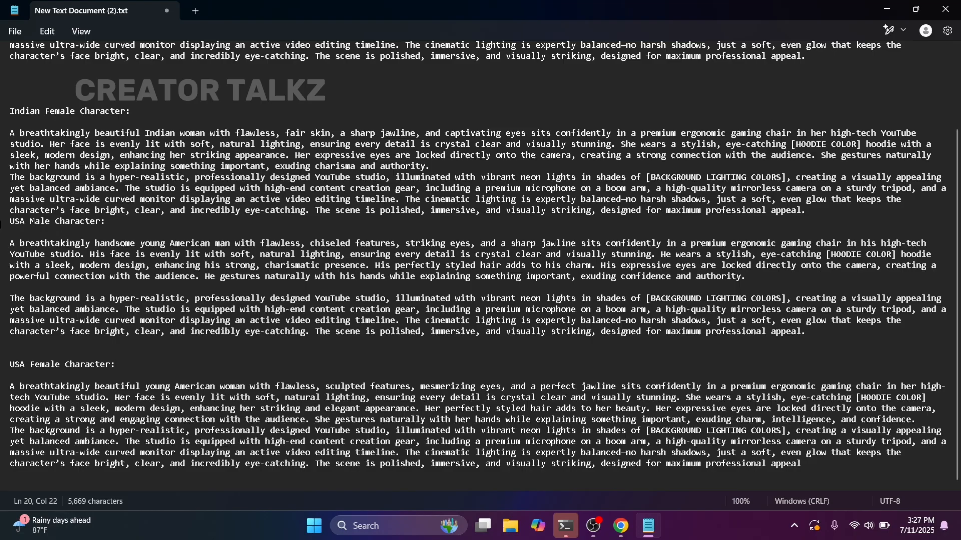
# Copy the USA Male Character prompt from Notepad and replace the existing SeaArt image prompt with it in Chrome.
pyautogui.tripleClick(40, 223)
pyautogui.click(126, 223)
pyautogui.click(830, 211)
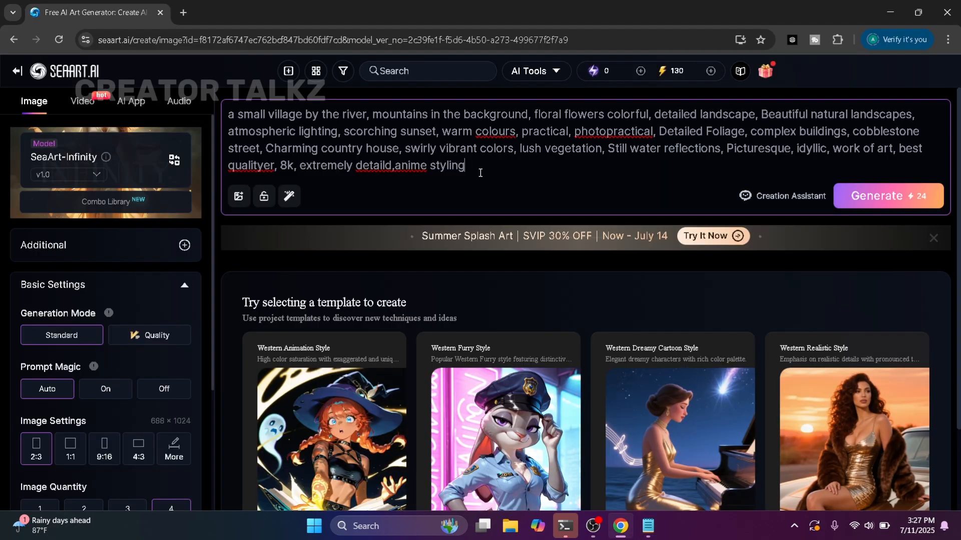
pyautogui.hotkey('ctrl', 'a')
pyautogui.hotkey('ctrl', 'v')
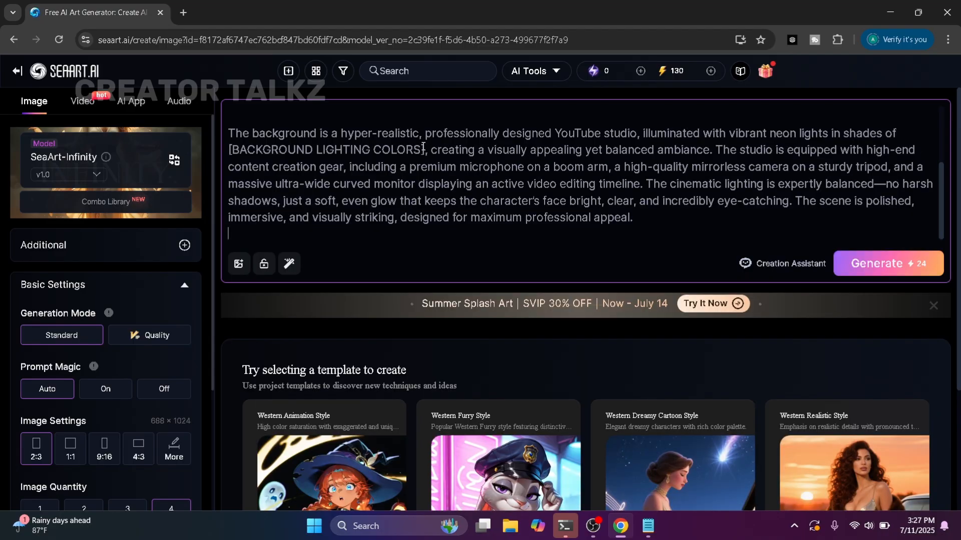
# Replace the BACKGROUND LIGHTING COLORS placeholder in the image prompt with "blue and white".
pyautogui.moveTo(386, 147); pyautogui.dragTo(235, 148)
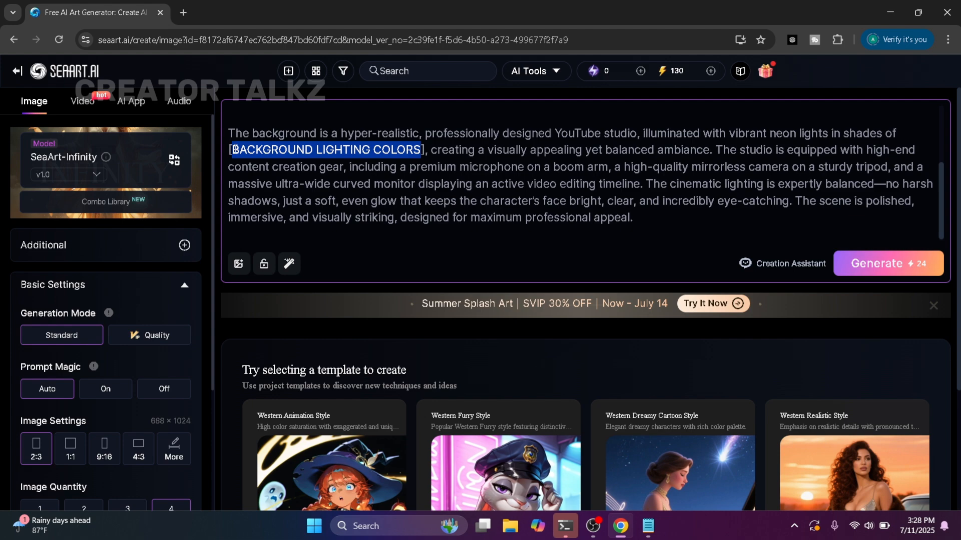
pyautogui.write('blue and whi')
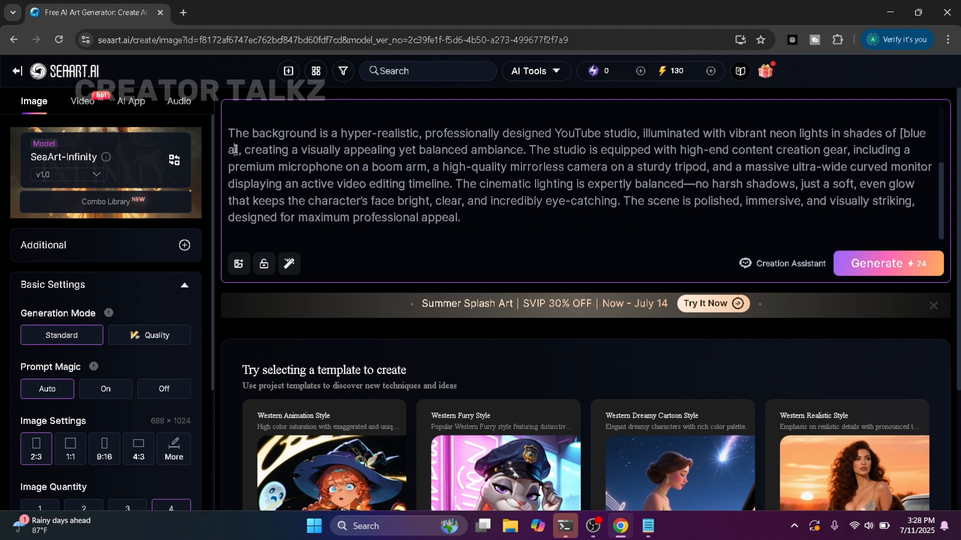
pyautogui.write('te')
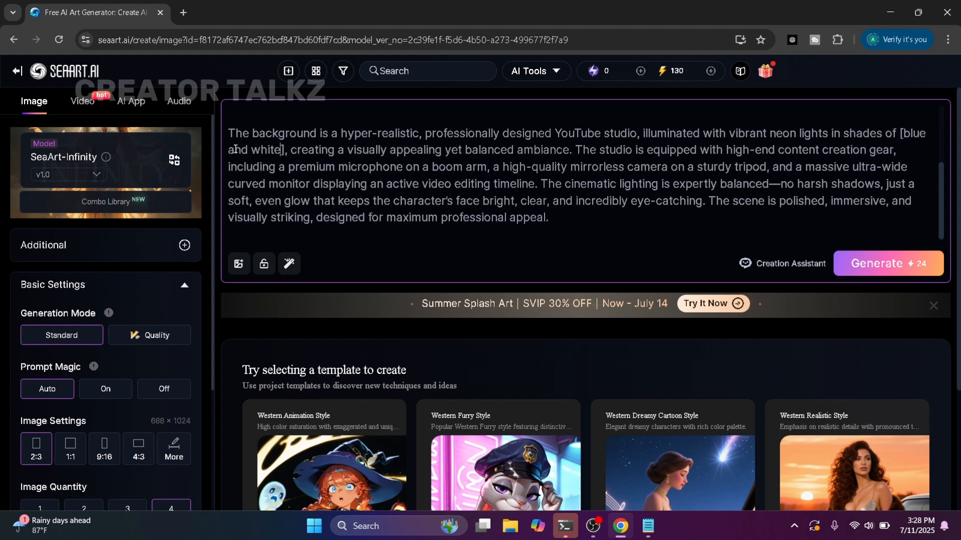
pyautogui.click(543, 222)
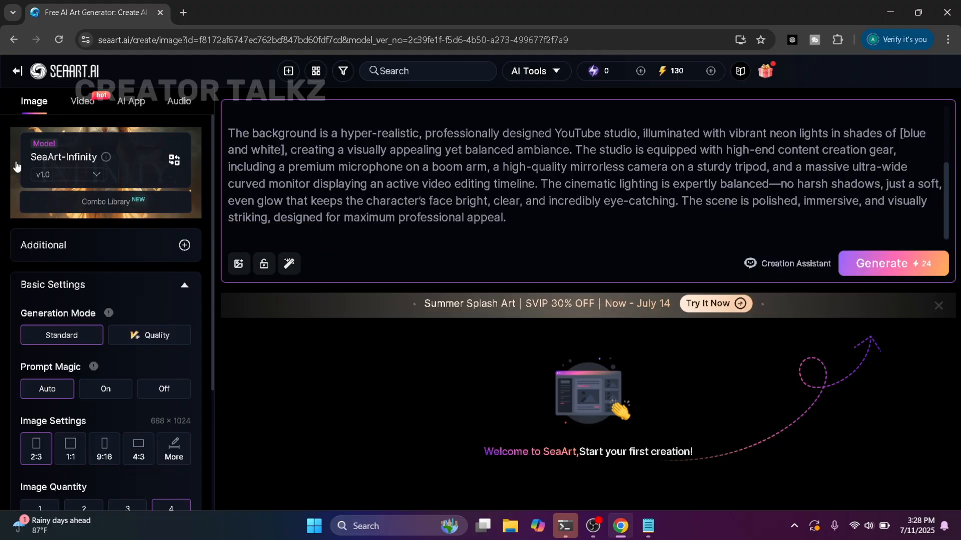
# Set the image ratio to landscape 16:9 and generate the images.
pyautogui.scroll(-3, 167, 281)
pyautogui.click(165, 282)
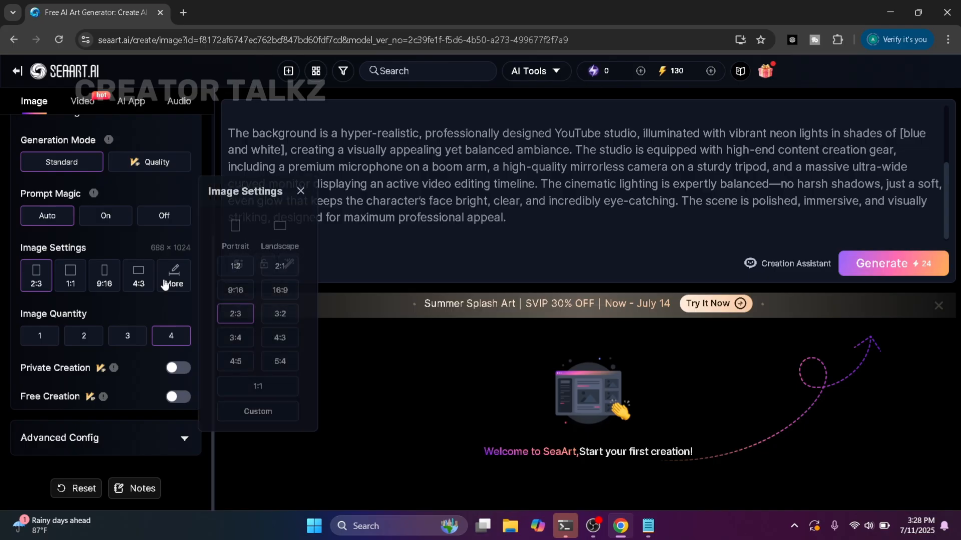
pyautogui.click(285, 299)
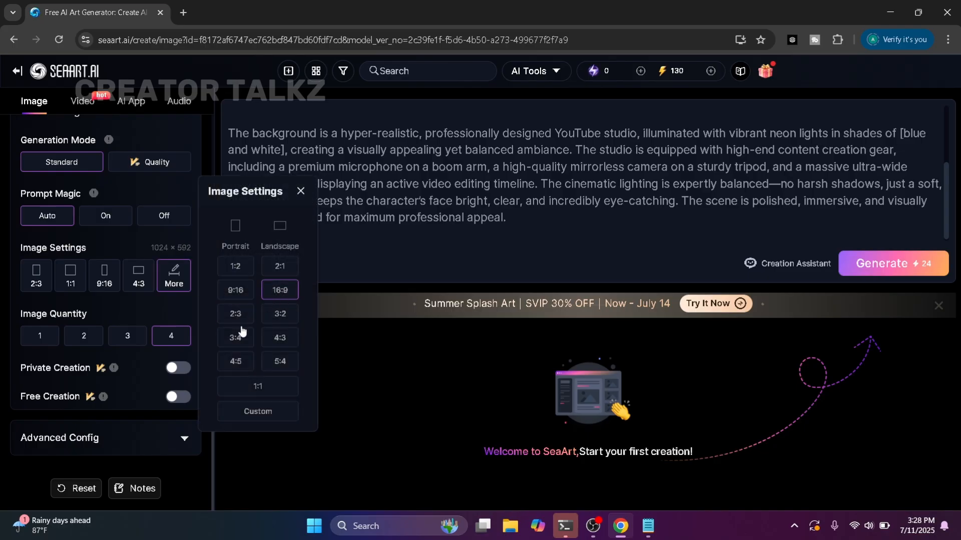
pyautogui.click(299, 191)
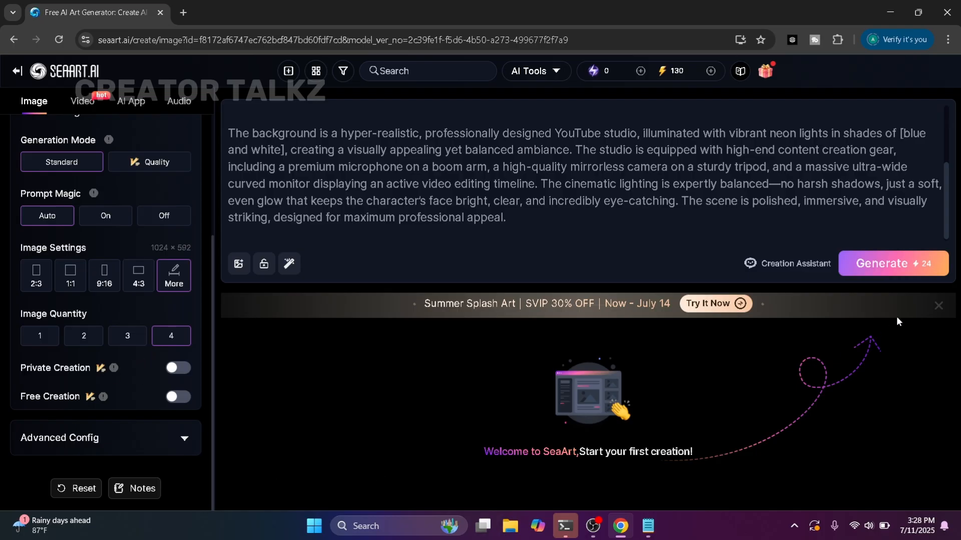
pyautogui.click(883, 273)
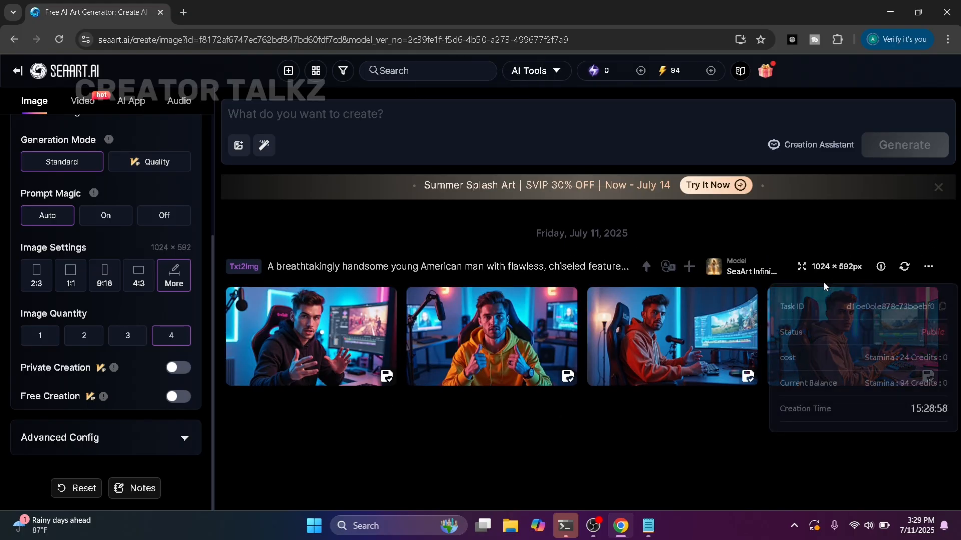
pyautogui.moveTo(694, 350)
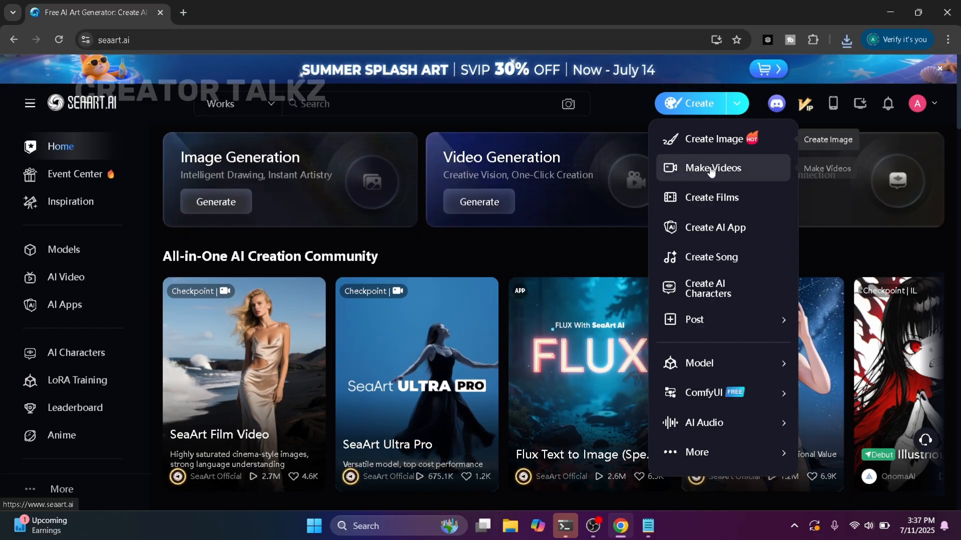
# Open the video creation workspace and upload the generated PNG image from the Downloads folder for Image to Video.
pyautogui.click(710, 170)
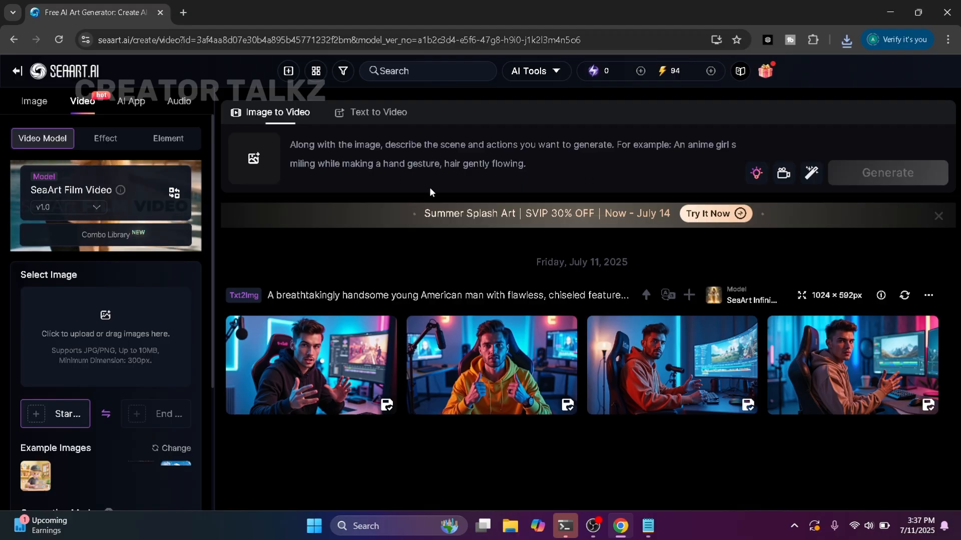
pyautogui.moveTo(473, 337)
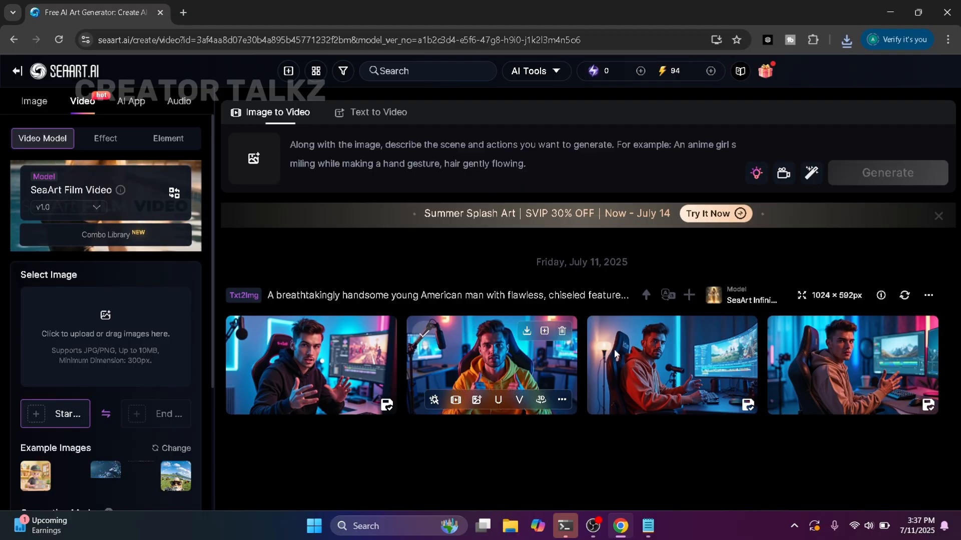
pyautogui.click(263, 162)
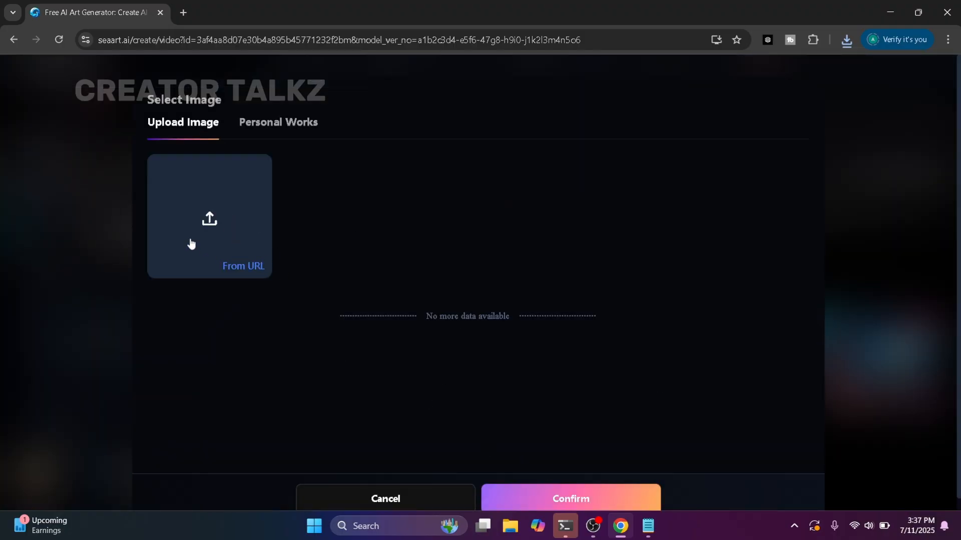
pyautogui.click(211, 218)
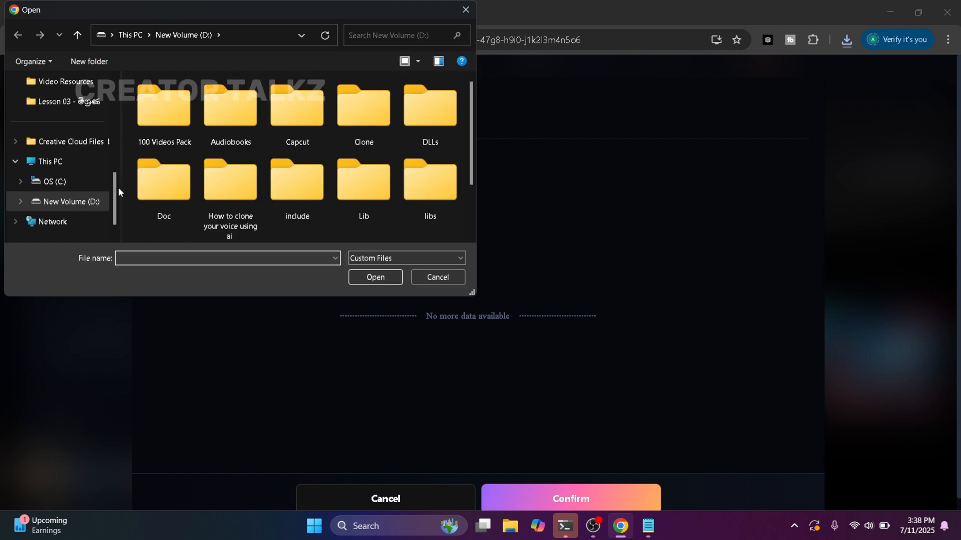
pyautogui.scroll(8, 79, 176)
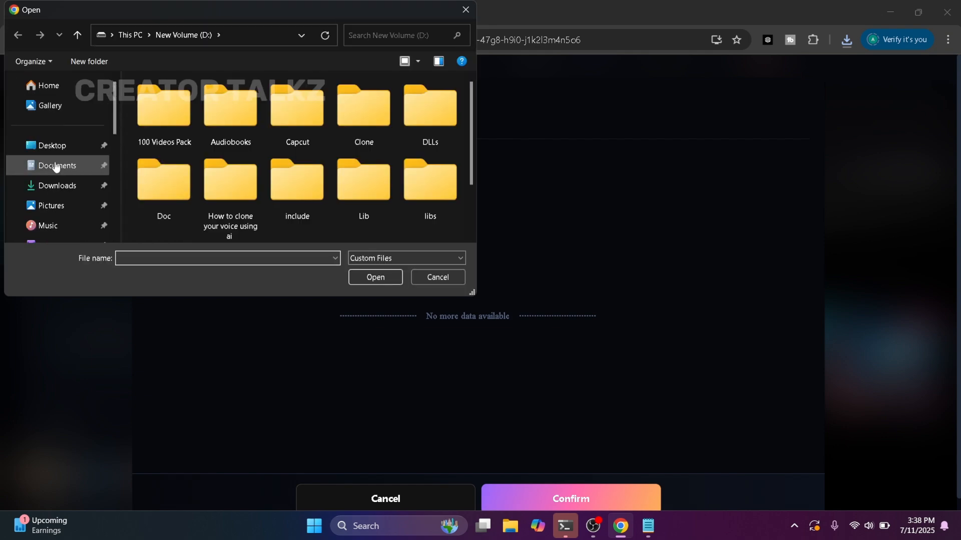
pyautogui.click(57, 185)
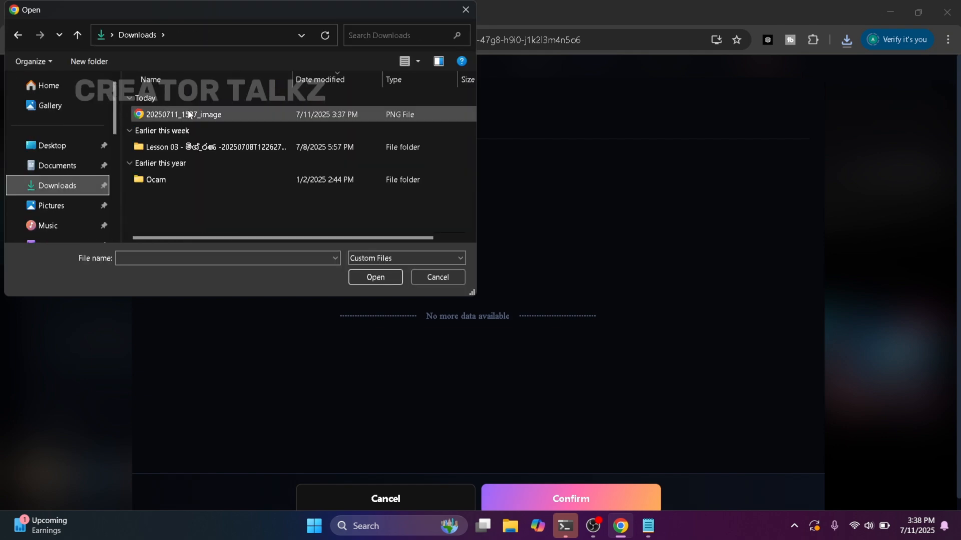
pyautogui.click(190, 115)
pyautogui.click(375, 277)
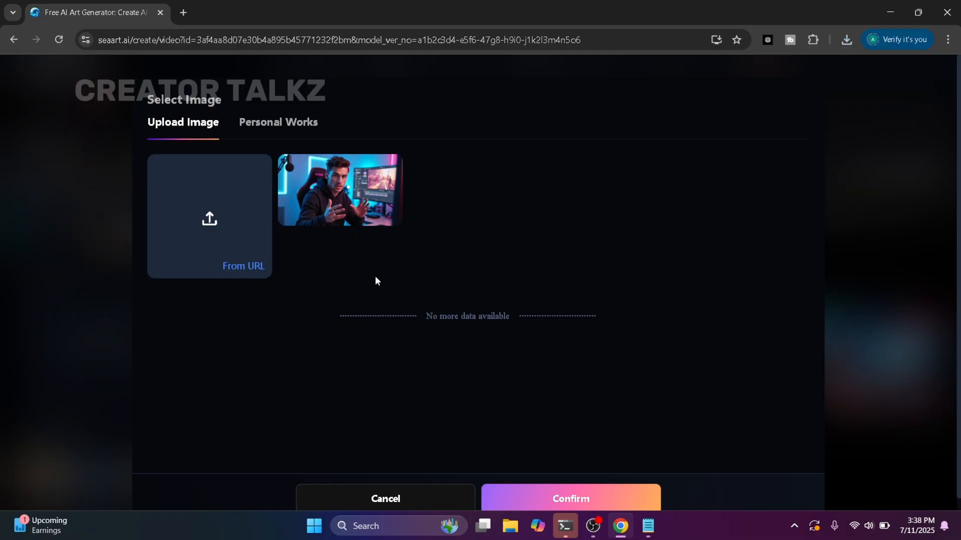
# Confirm the uploaded image of the man in the black hoodie as the video's start image.
pyautogui.click(384, 171)
pyautogui.click(453, 345)
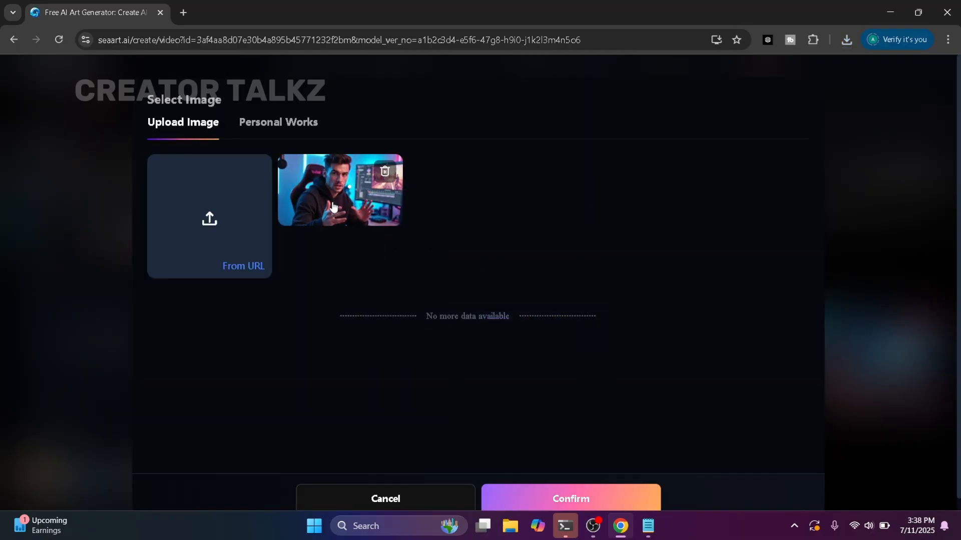
pyautogui.click(584, 500)
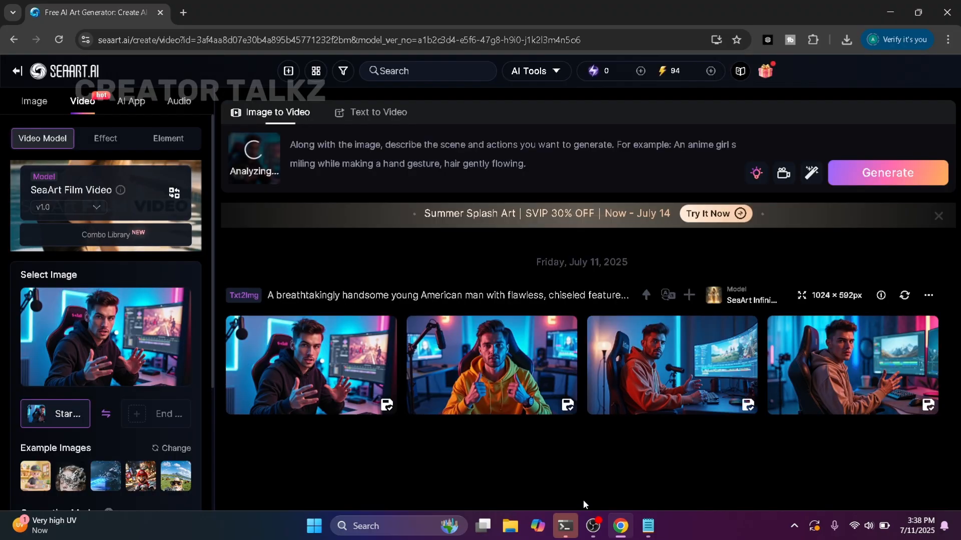
# Replace the video description with the text document's Video Prompt, starting "The character moves naturally with smooth head tilts", and generate the video.
pyautogui.click(434, 161)
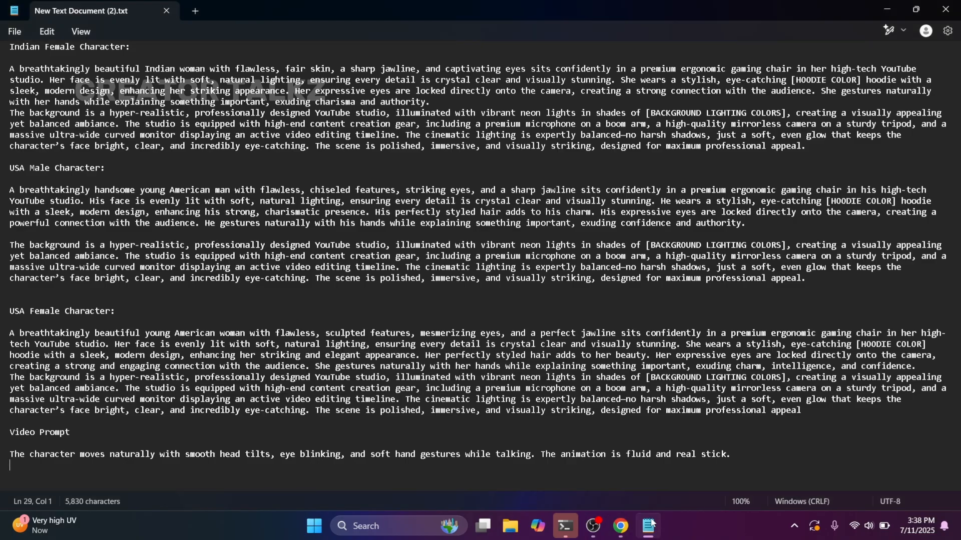
pyautogui.click(650, 530)
pyautogui.scroll(2, 199, 389)
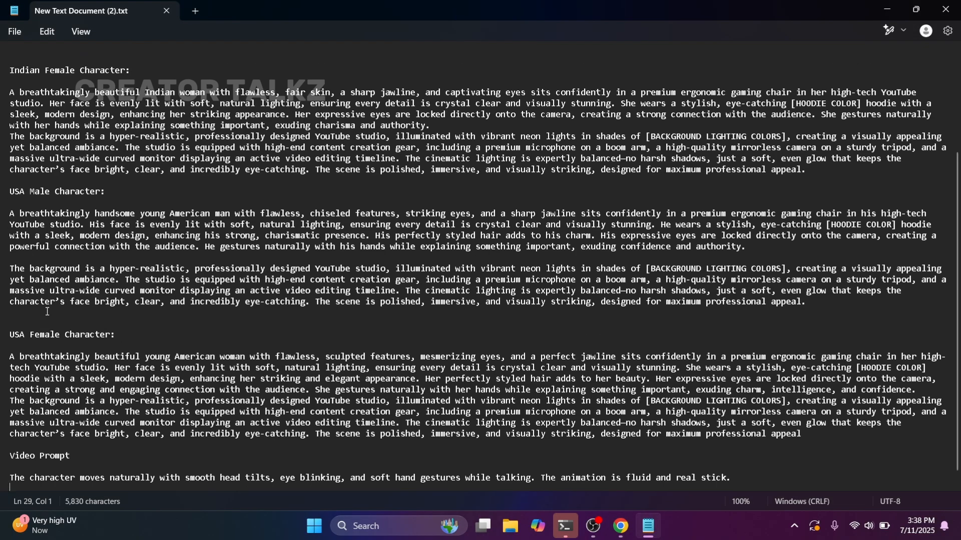
pyautogui.scroll(-2, 148, 385)
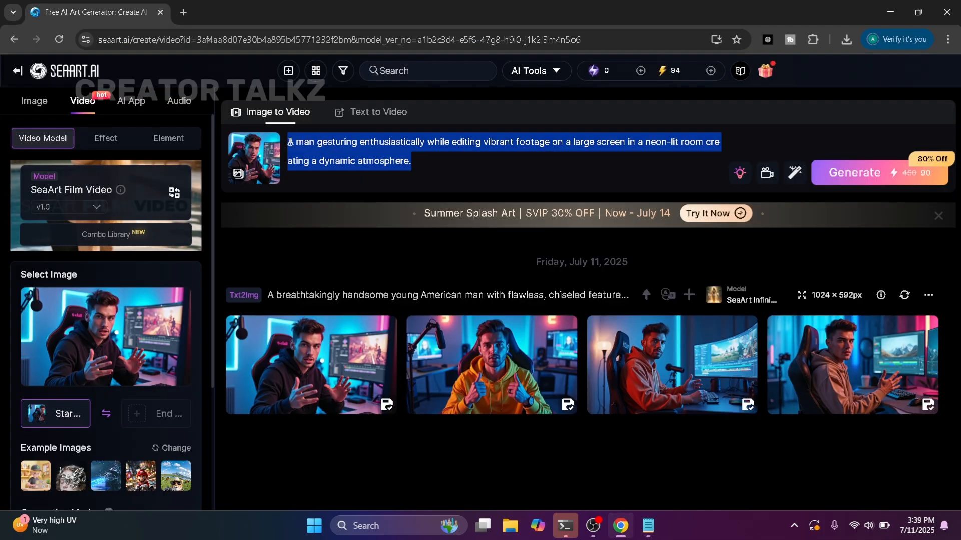
pyautogui.write('The character moves naturally with smooth head tilts, eye blinking, and soft hand gestures while talking. The animation is fluid and real stick.')
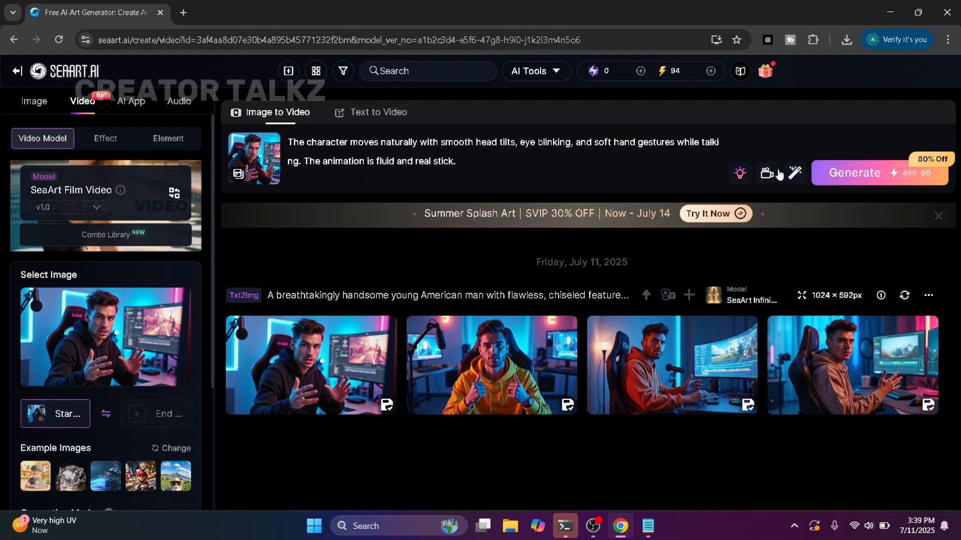
pyautogui.click(849, 184)
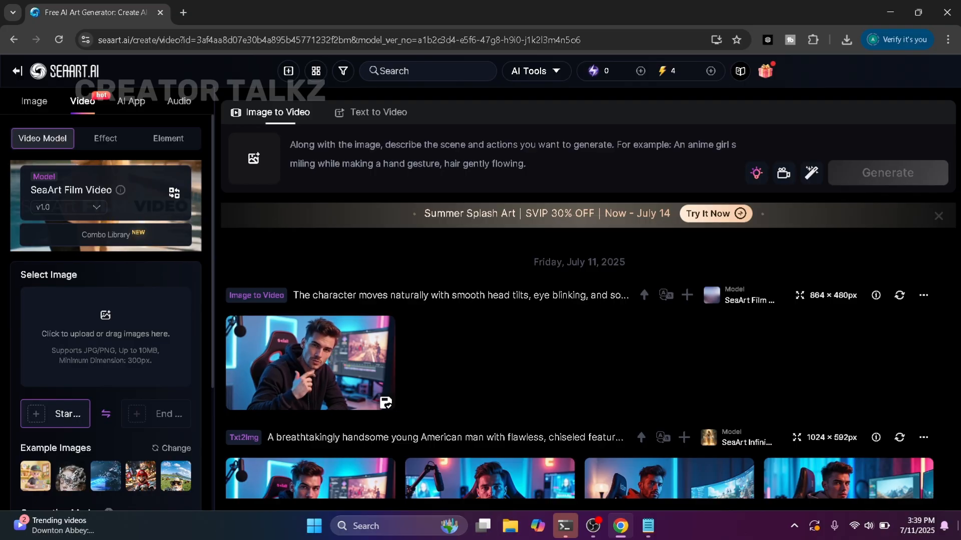
pyautogui.scroll(-1, 337, 307)
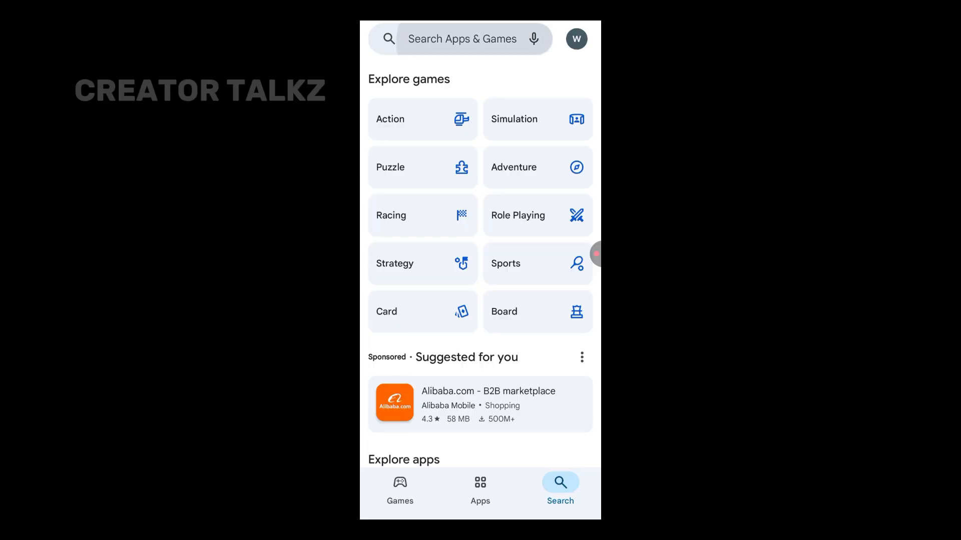
# In the Google Play Store on the phone, search for "dream face" and open the installed AI Video Generator DreamFace listing.
pyautogui.click(461, 38)
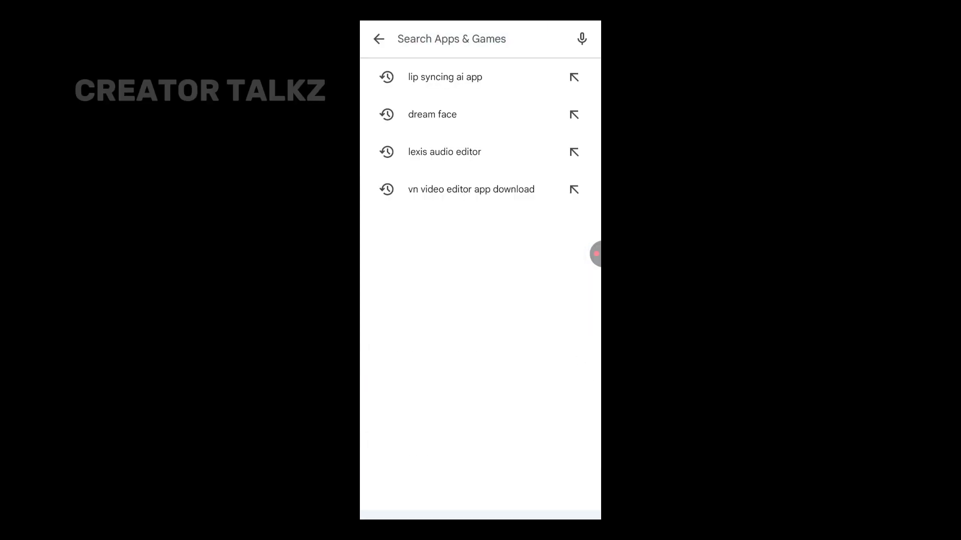
pyautogui.write('dream')
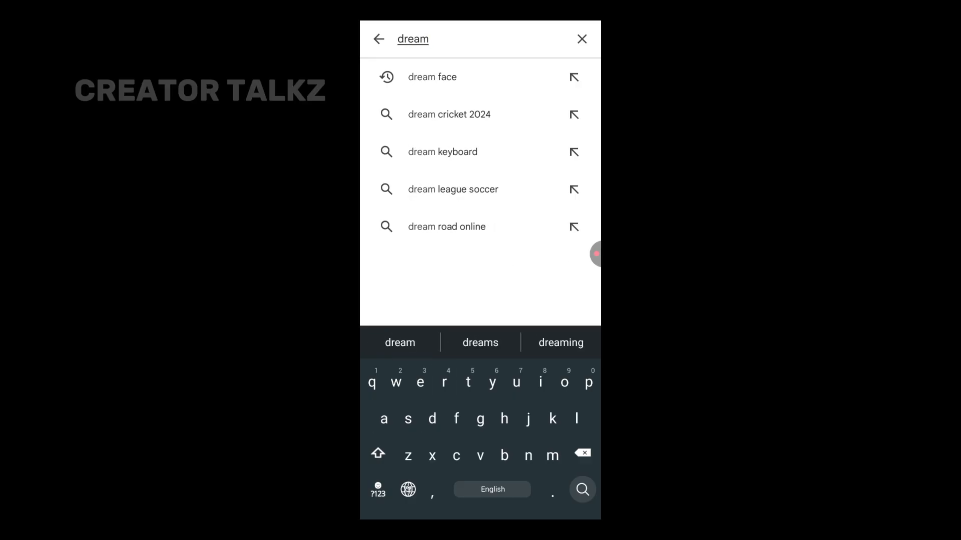
pyautogui.click(431, 76)
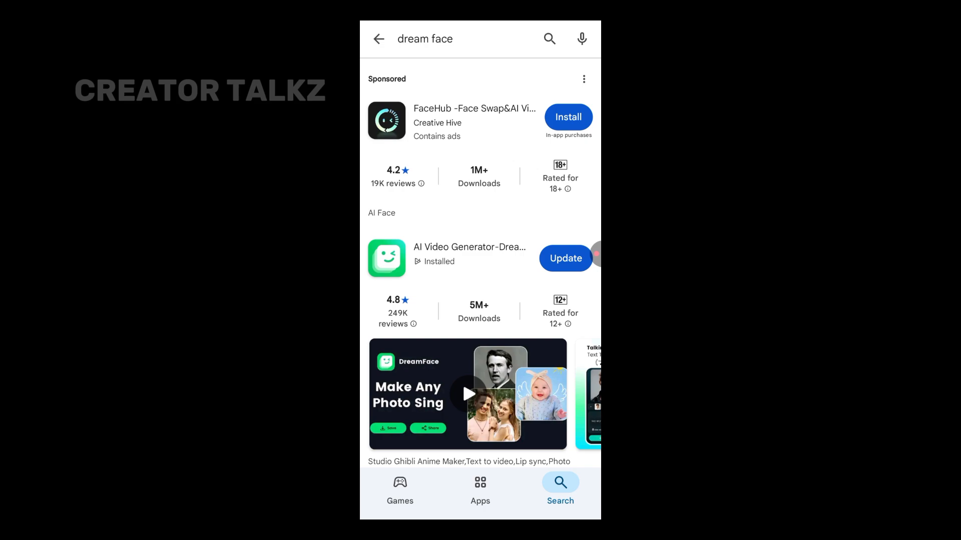
pyautogui.click(469, 255)
pyautogui.moveTo(596, 254); pyautogui.dragTo(585, 190)
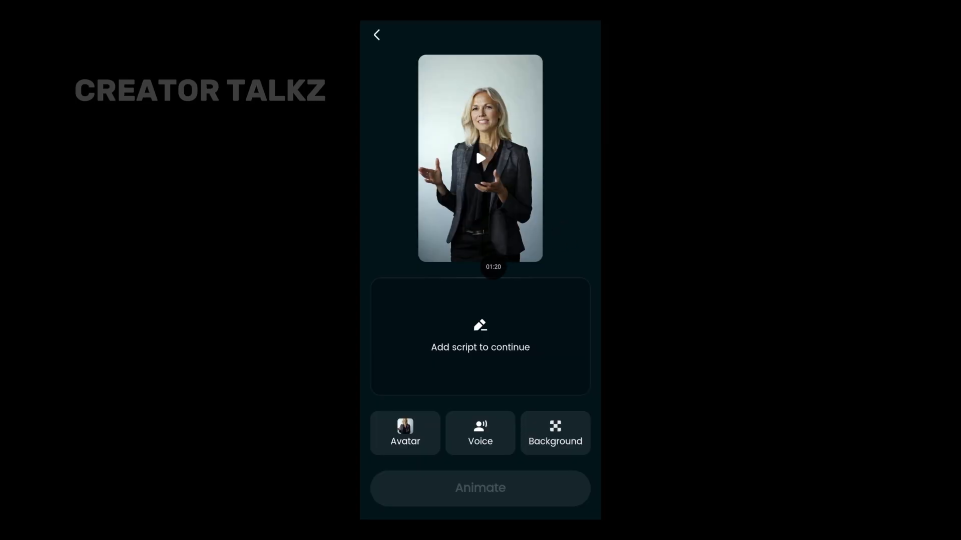
# Replace the blonde woman avatar in DreamFace with the video of the man in the black hoodie.
pyautogui.moveTo(494, 267); pyautogui.dragTo(567, 206)
pyautogui.click(405, 433)
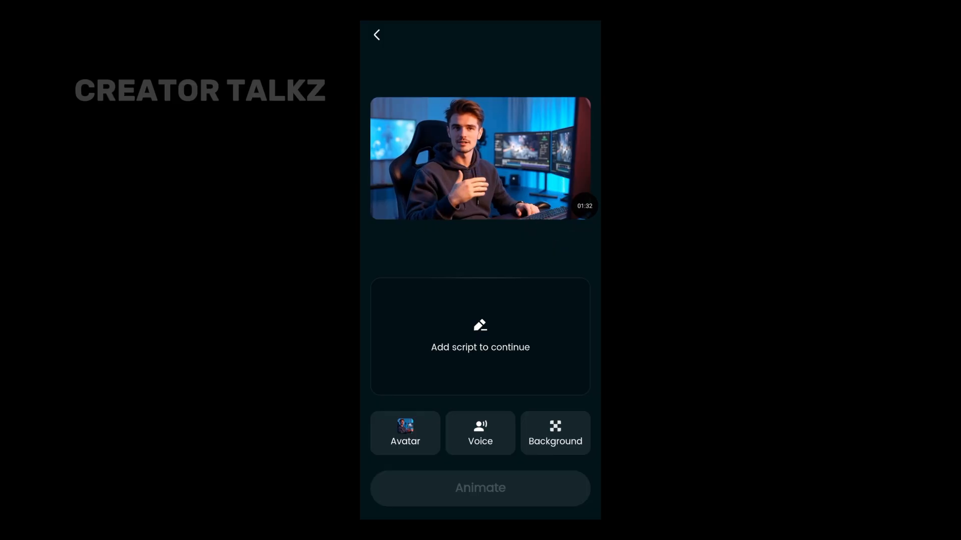
pyautogui.moveTo(585, 206)
pyautogui.mouseDown()
pyautogui.moveTo(504, 253)
pyautogui.moveTo(509, 295)
pyautogui.moveTo(515, 290)
pyautogui.moveTo(528, 311)
pyautogui.moveTo(515, 342)
pyautogui.moveTo(505, 305)
pyautogui.mouseUp()
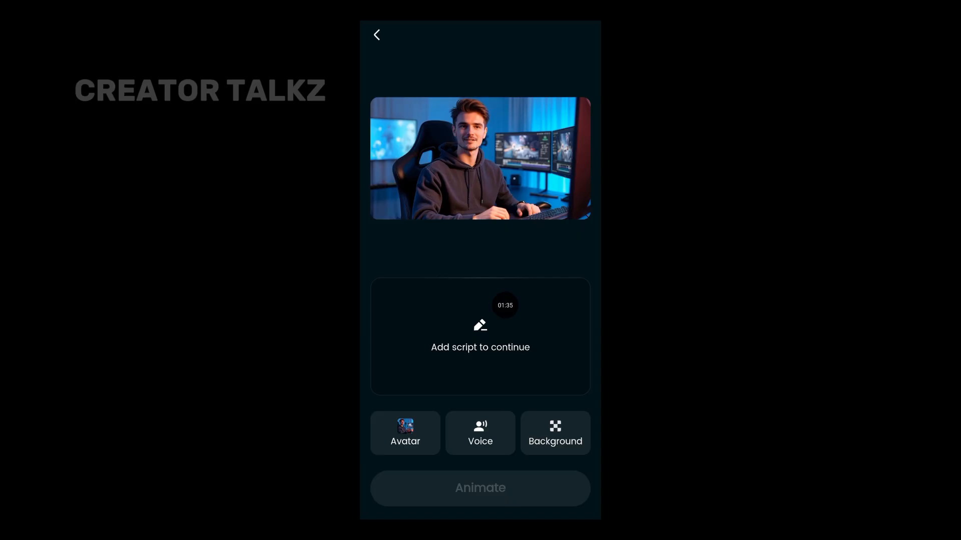
# Import the 372 kB ElevenLabs MP3 file from the Audiobooks folder as the avatar's audio script.
pyautogui.click(480, 337)
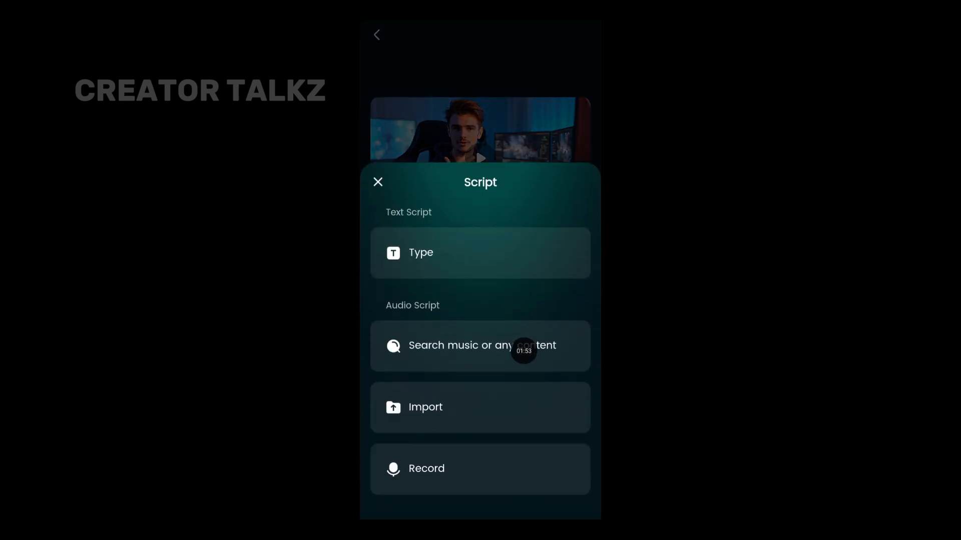
pyautogui.click(478, 388)
pyautogui.click(403, 359)
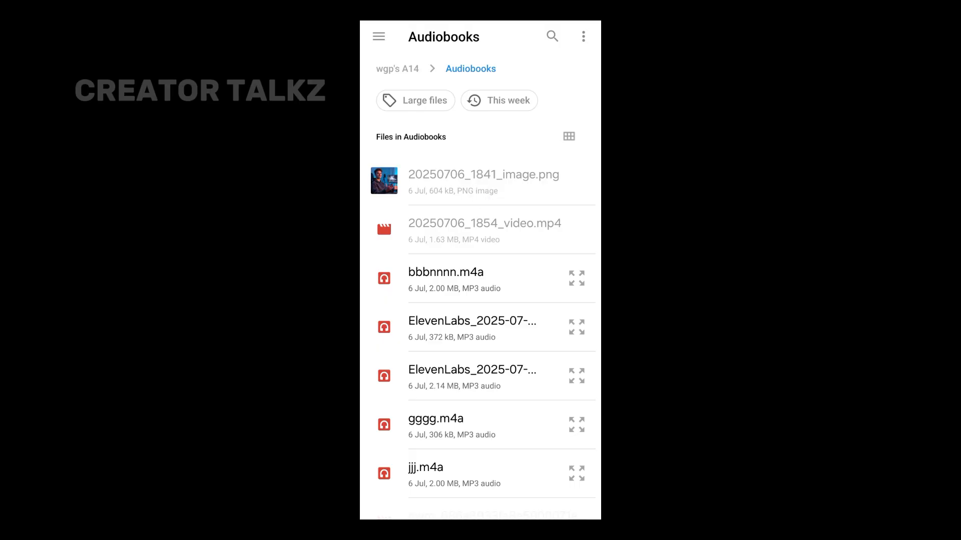
pyautogui.click(471, 328)
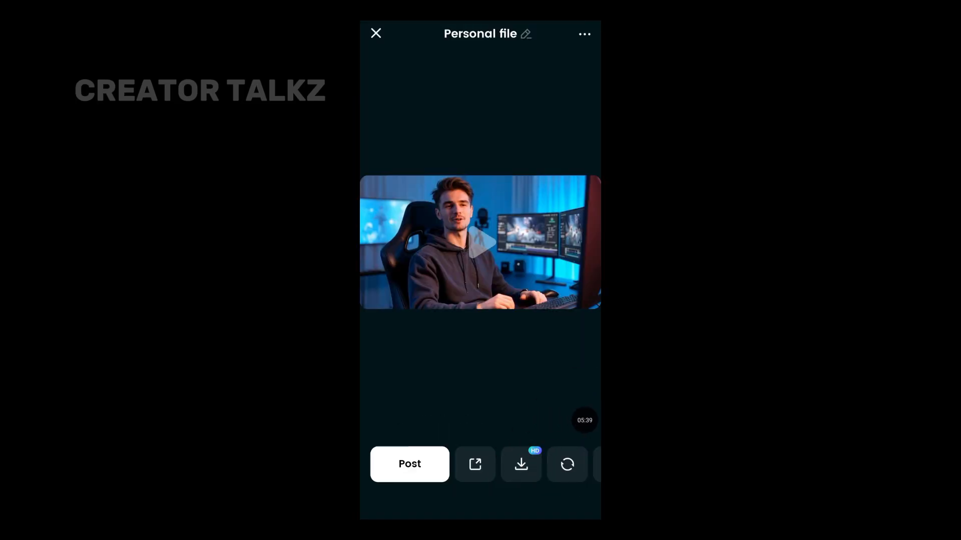
# Download the finished talking-character video to the phone's album.
pyautogui.click(521, 464)
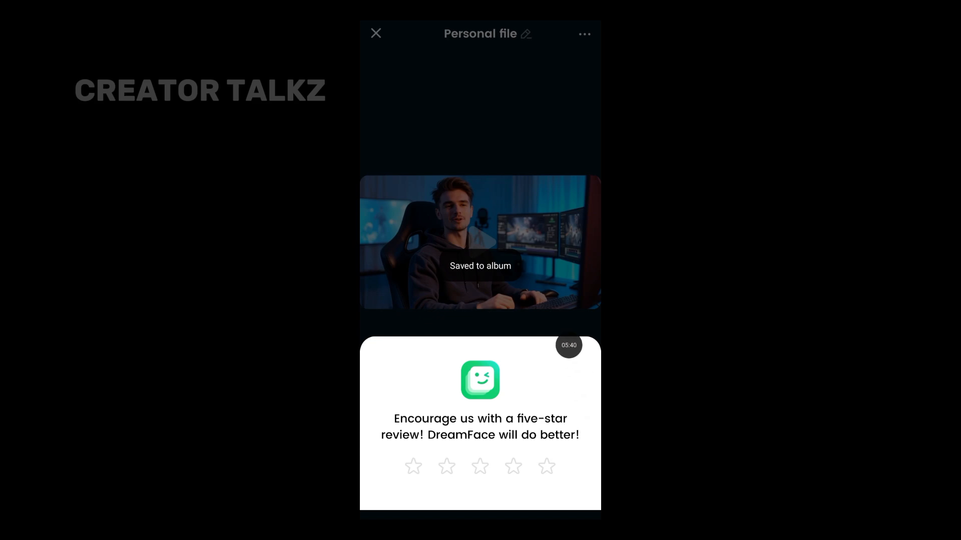